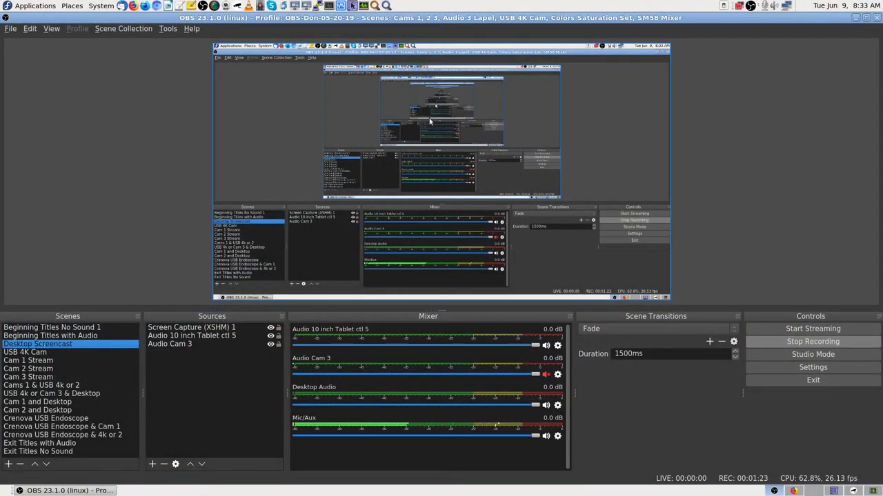
{"action": "key", "text": "ctrl+m"}
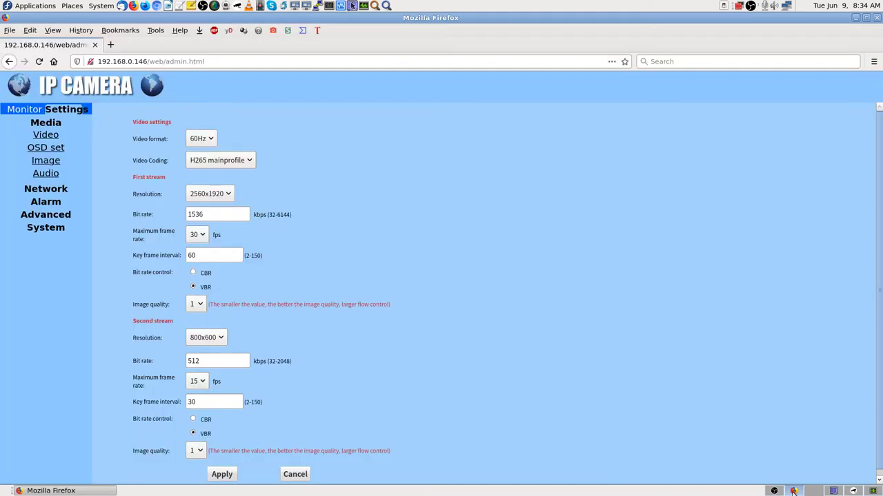
Bring up the camera's Video settings in Firefox, then bring the file manager forward at its parent folder
{"action": "left_click", "coordinate": [813, 491]}
{"action": "left_click", "coordinate": [833, 491]}
{"action": "left_click", "coordinate": [685, 97]}
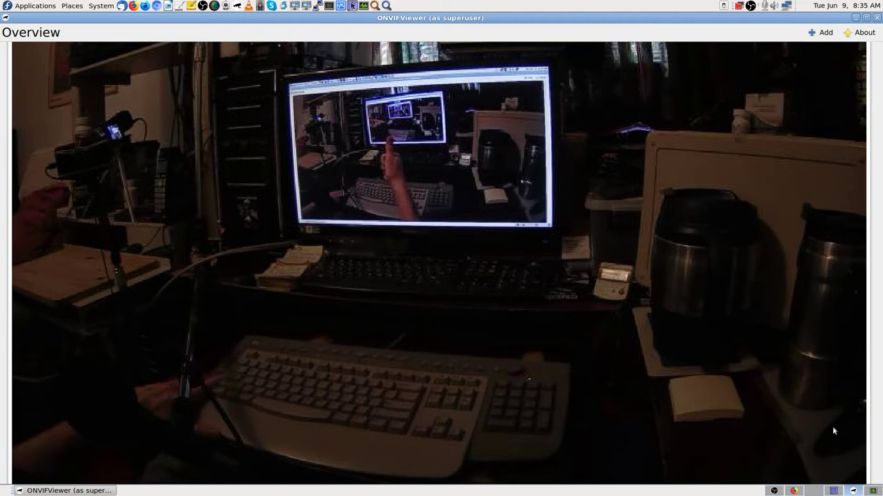
{"action": "left_click", "coordinate": [849, 491]}
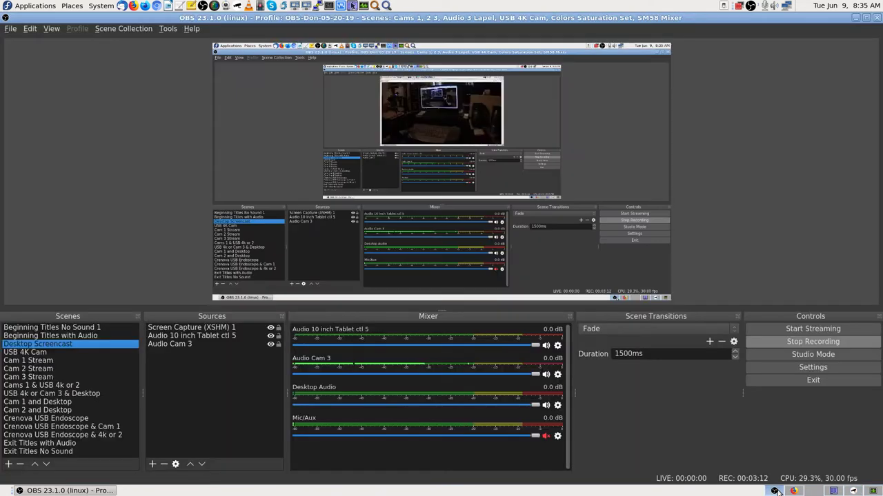
{"action": "left_click", "coordinate": [833, 491]}
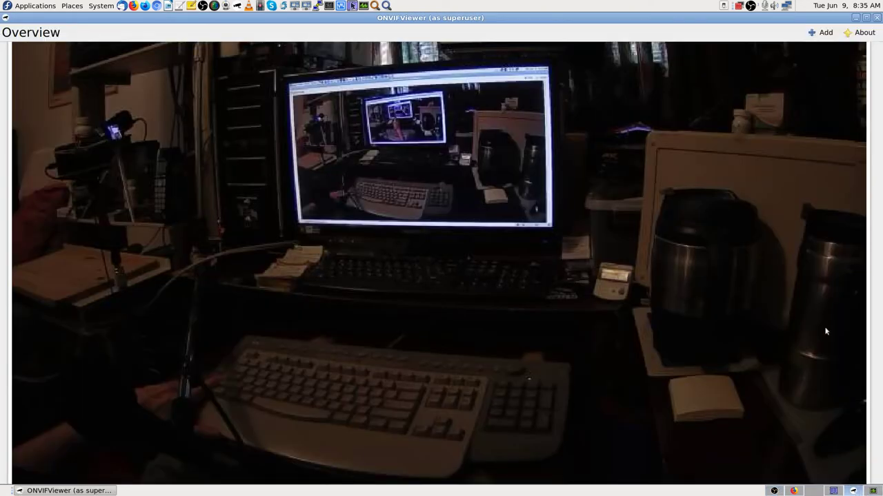
{"action": "scroll", "coordinate": [826, 332], "scroll_direction": "up", "scroll_amount": 5}
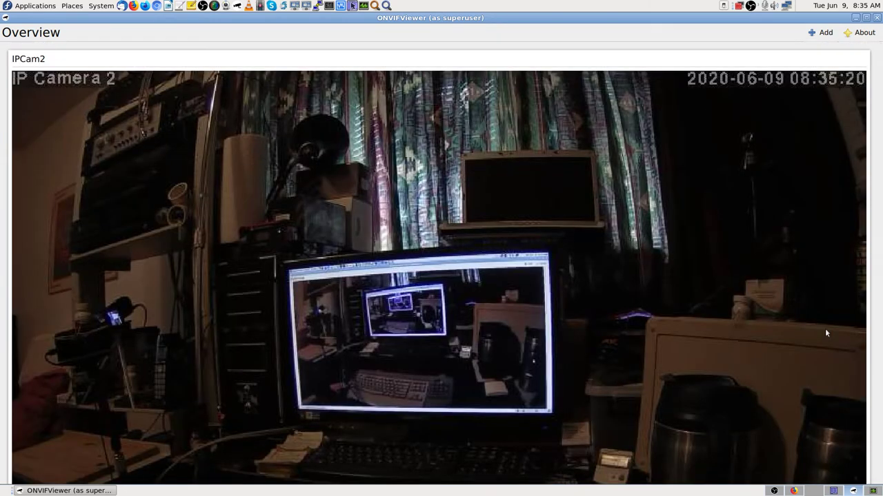
{"action": "scroll", "coordinate": [825, 333], "scroll_direction": "down", "scroll_amount": 2}
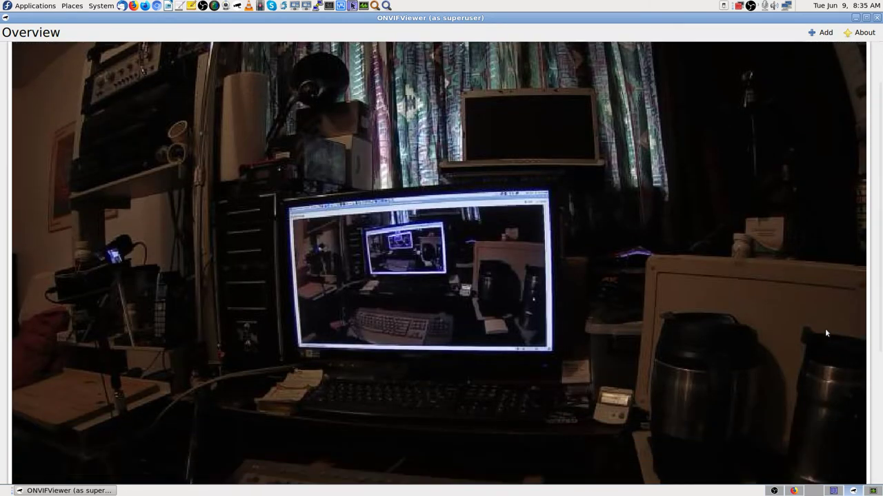
{"action": "scroll", "coordinate": [826, 331], "scroll_direction": "down", "scroll_amount": 2}
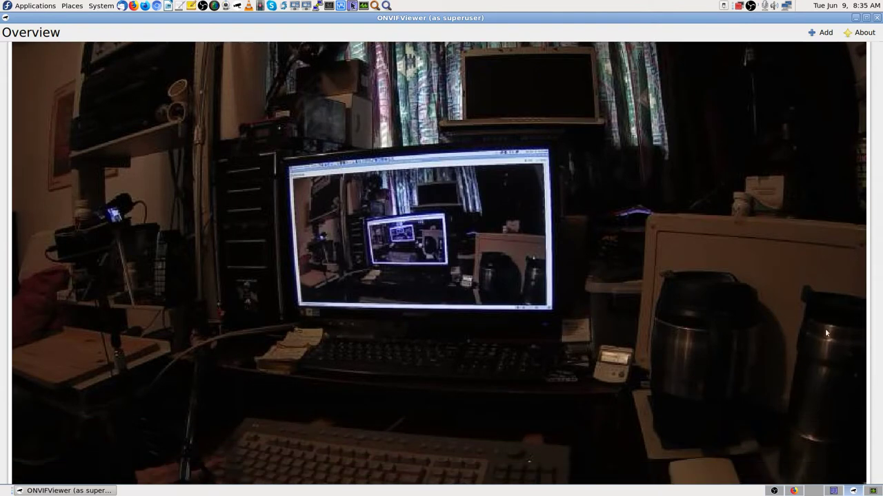
{"action": "scroll", "coordinate": [824, 328], "scroll_direction": "up", "scroll_amount": 3}
{"action": "scroll", "coordinate": [825, 328], "scroll_direction": "down", "scroll_amount": 4}
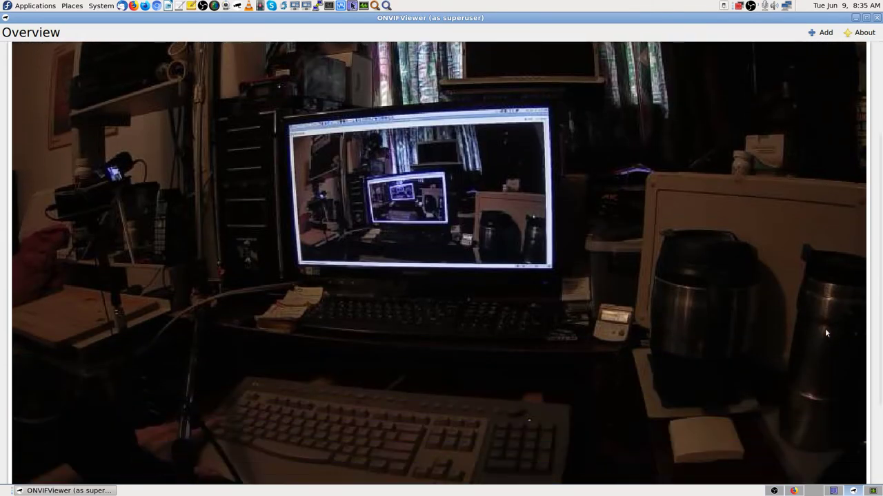
{"action": "scroll", "coordinate": [825, 329], "scroll_direction": "down", "scroll_amount": 4}
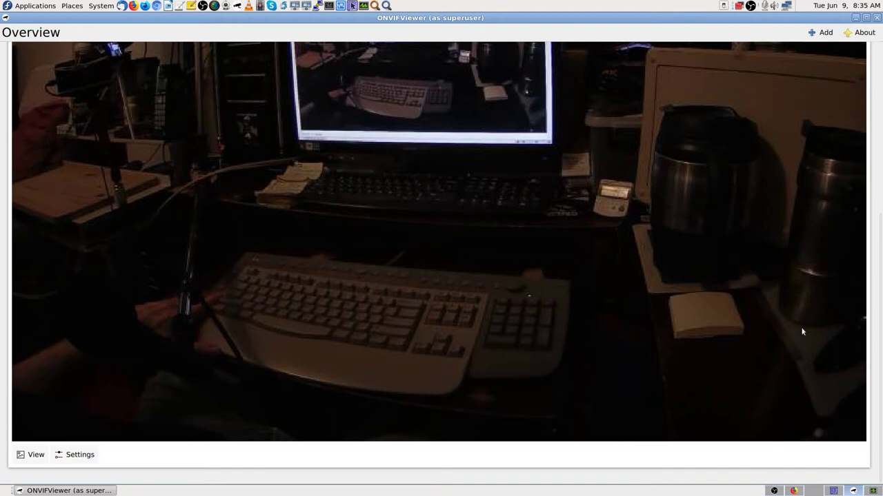
{"action": "scroll", "coordinate": [802, 332], "scroll_direction": "up", "scroll_amount": 6}
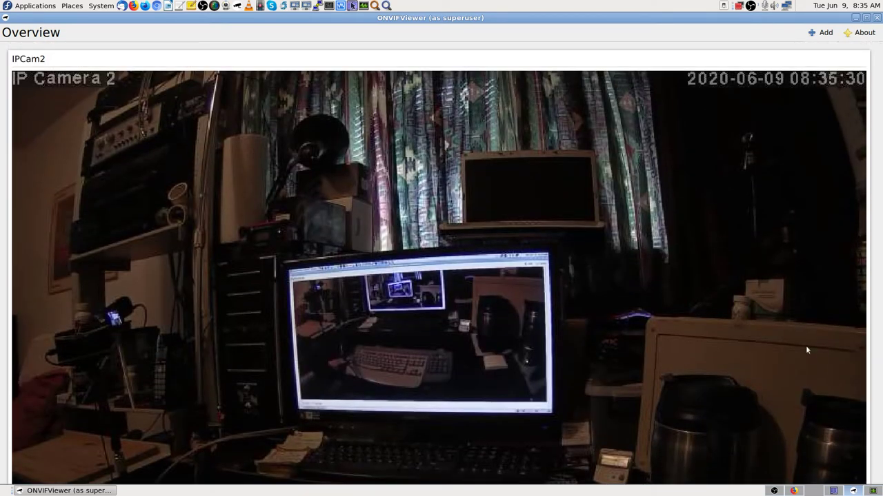
{"action": "scroll", "coordinate": [804, 338], "scroll_direction": "down", "scroll_amount": 3}
{"action": "scroll", "coordinate": [811, 320], "scroll_direction": "down", "scroll_amount": 3}
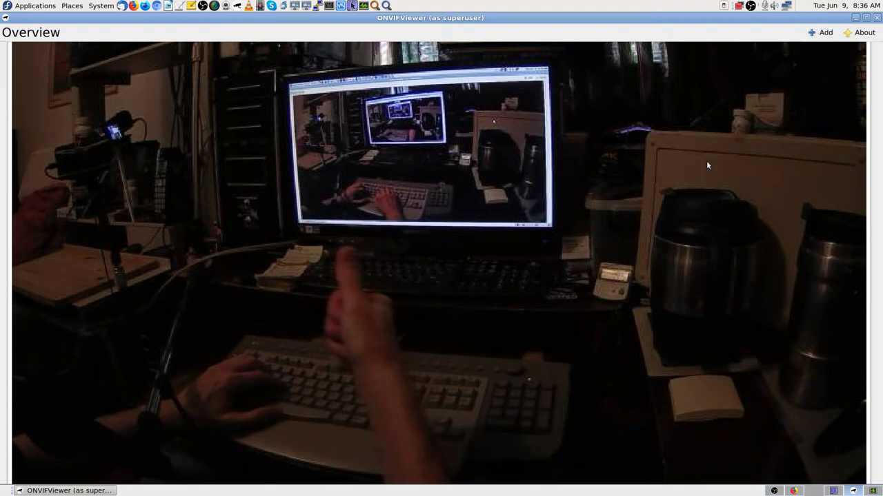
Switch workspaces to Firefox and show the camera's Image settings page (Saturation 134, Exposure 5)
{"action": "key", "text": "ctrl+alt+Right"}
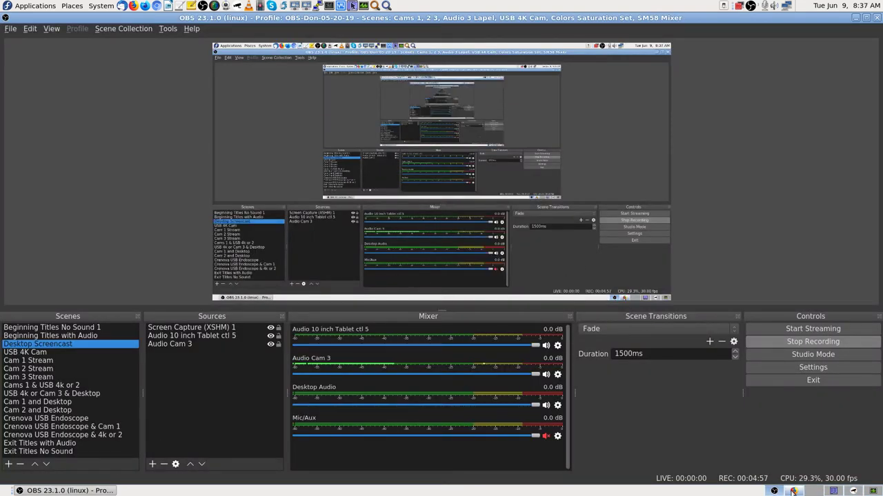
{"action": "key", "text": "ctrl+alt+Right"}
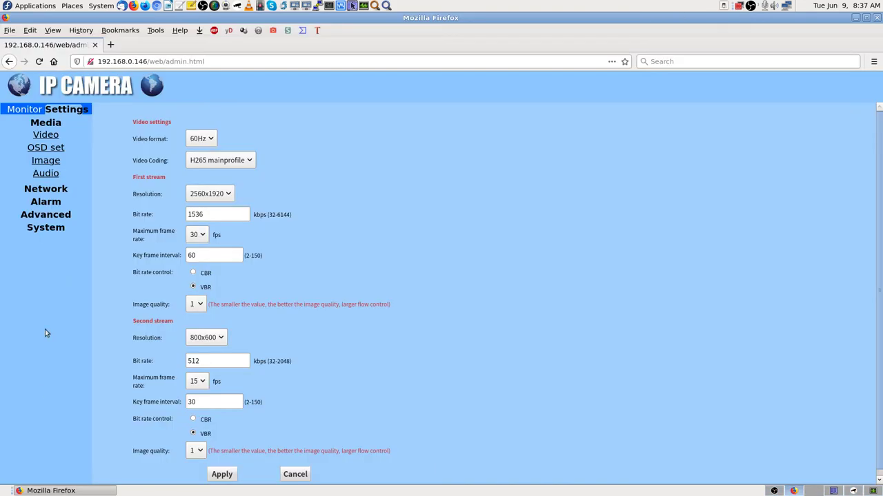
{"action": "left_click", "coordinate": [43, 160]}
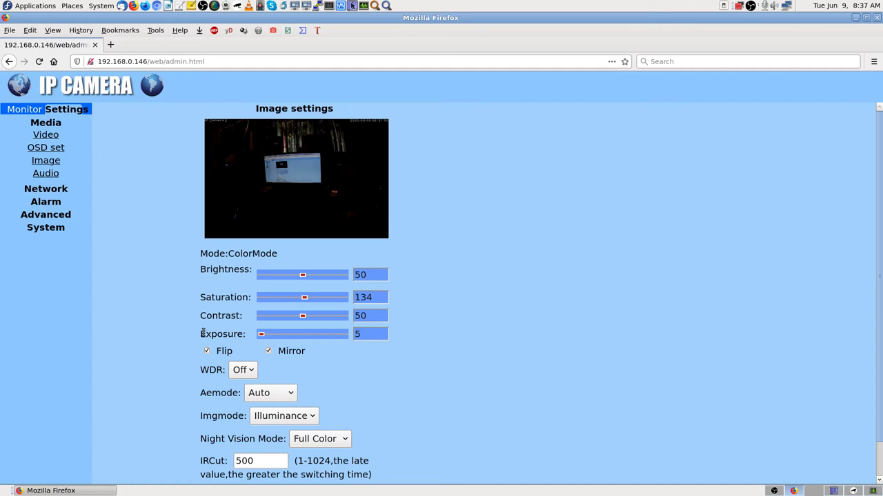
{"action": "mouse_move", "coordinate": [202, 334]}
{"action": "left_mouse_down"}
{"action": "mouse_move", "coordinate": [242, 334]}
{"action": "mouse_move", "coordinate": [195, 337]}
{"action": "left_mouse_up"}
{"action": "scroll", "coordinate": [464, 385], "scroll_direction": "down", "scroll_amount": 1}
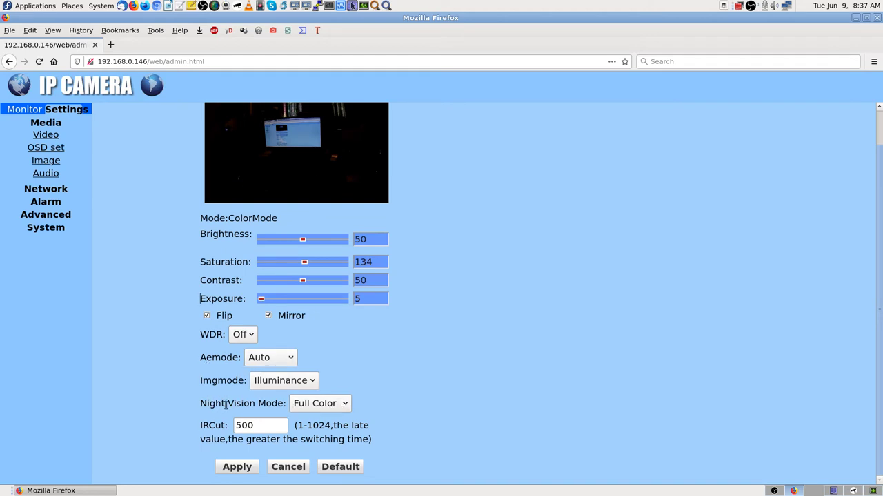
{"action": "left_click", "coordinate": [349, 410]}
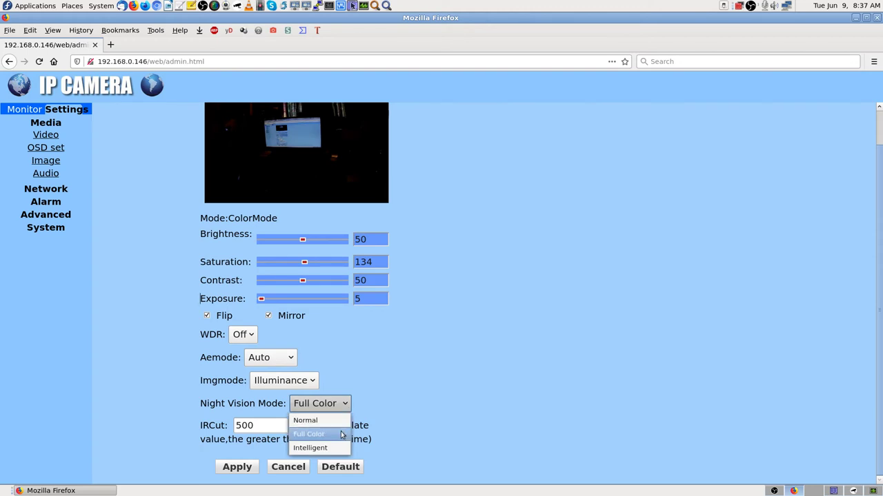
{"action": "left_click", "coordinate": [340, 435]}
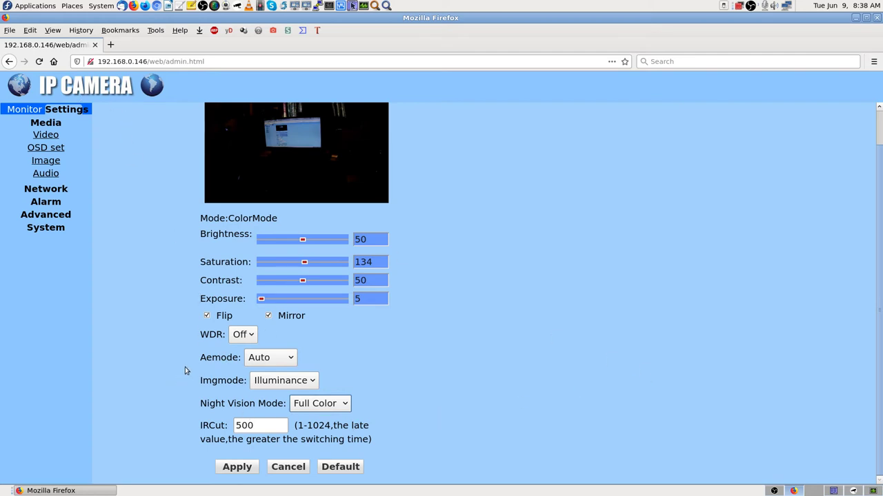
Keep Aemode on Auto, check the 15 fps Video settings, and return to ONVIFViewer
{"action": "left_click", "coordinate": [292, 360]}
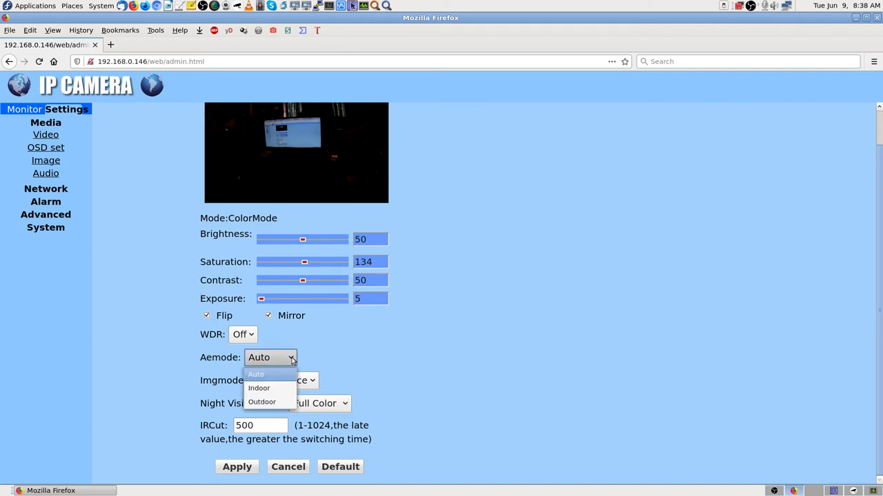
{"action": "left_click", "coordinate": [278, 376]}
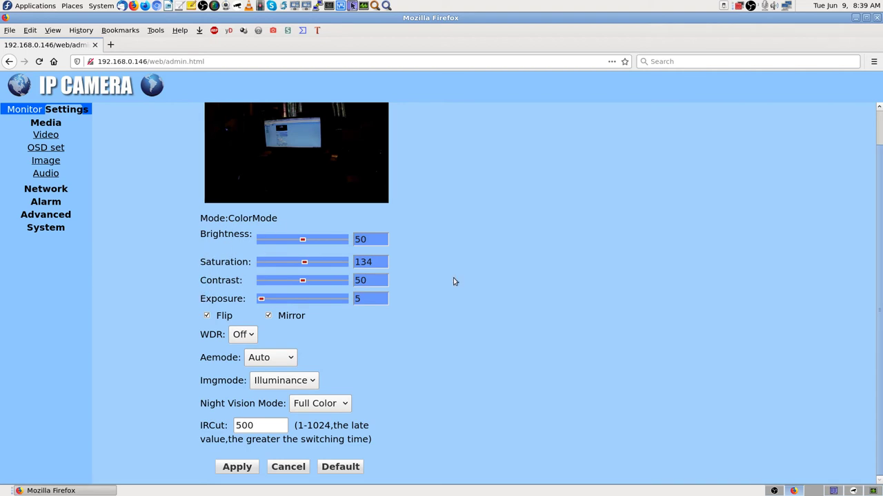
{"action": "left_click", "coordinate": [49, 135]}
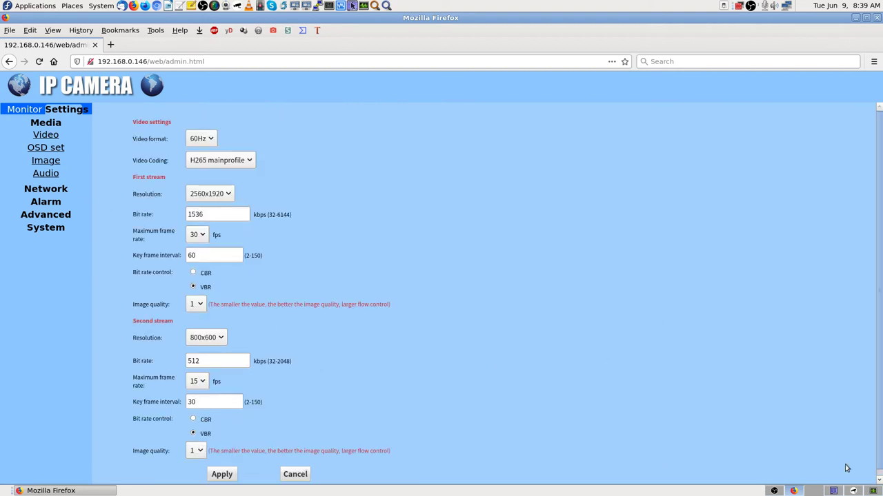
{"action": "left_click", "coordinate": [854, 491]}
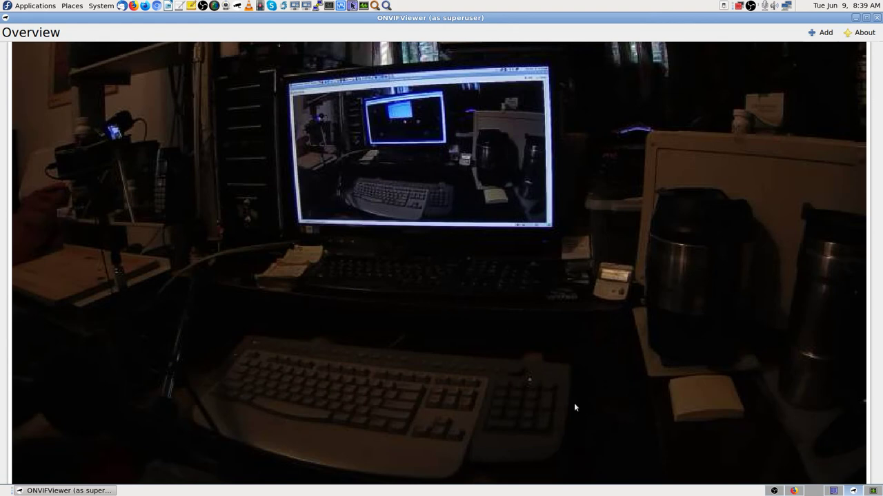
Switch workspaces back to Firefox's Video page showing H265, 2560x1920 at 1536 kbps
{"action": "key", "text": "ctrl+alt+Left"}
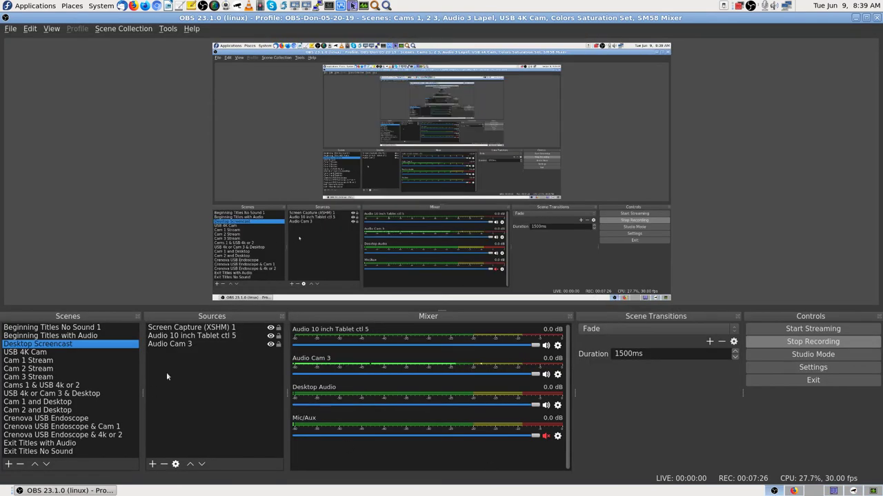
{"action": "key", "text": "ctrl+alt+Left"}
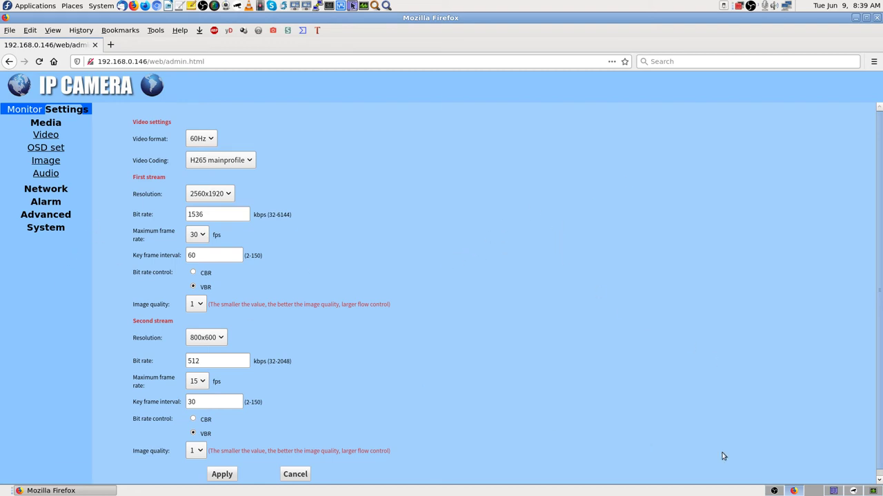
Back in the camera admin, drop the first stream's frame rate from 30 to 15 fps and apply
{"action": "left_click", "coordinate": [854, 491]}
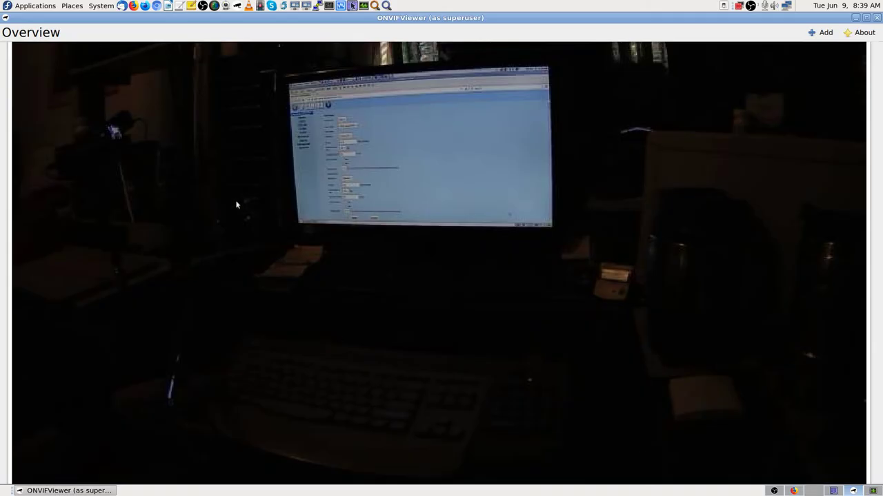
{"action": "left_click", "coordinate": [793, 491]}
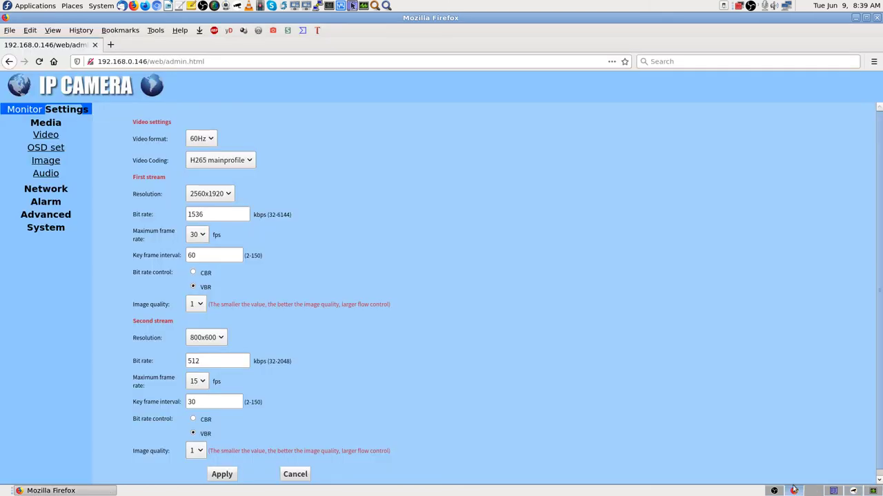
{"action": "left_click", "coordinate": [202, 236]}
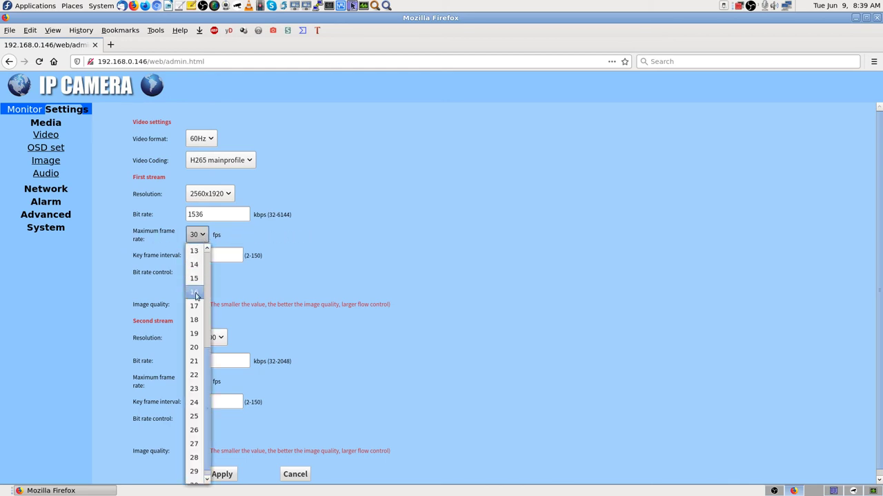
{"action": "left_click", "coordinate": [197, 279]}
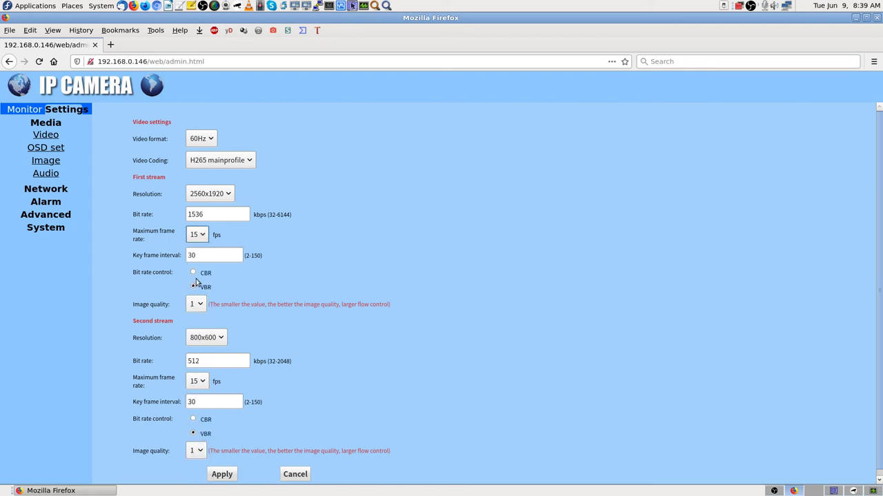
{"action": "left_click", "coordinate": [227, 475]}
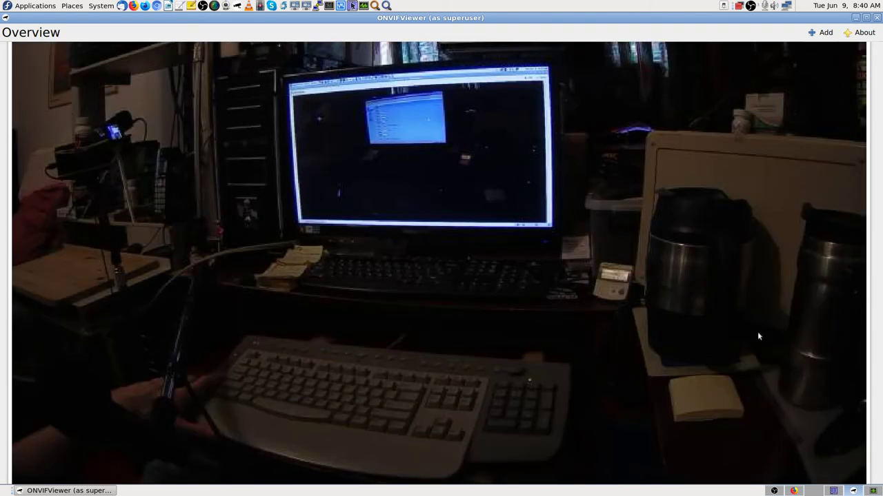
{"action": "left_click", "coordinate": [774, 490]}
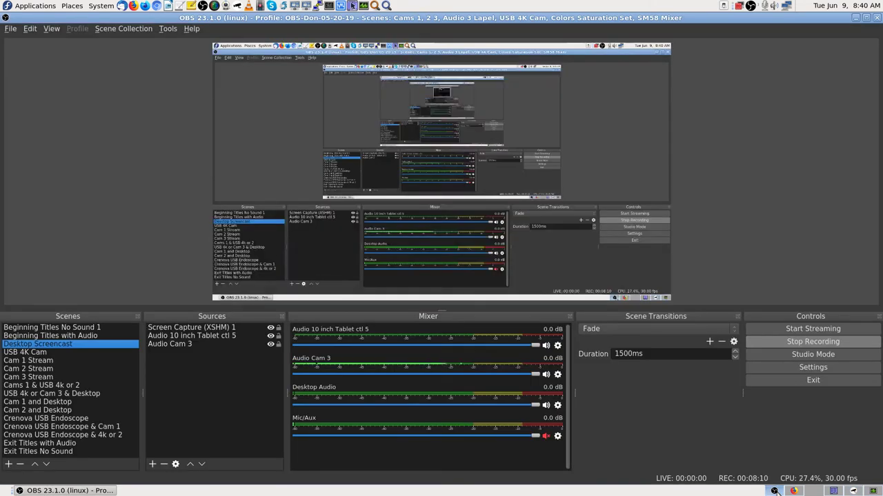
{"action": "left_click", "coordinate": [793, 490]}
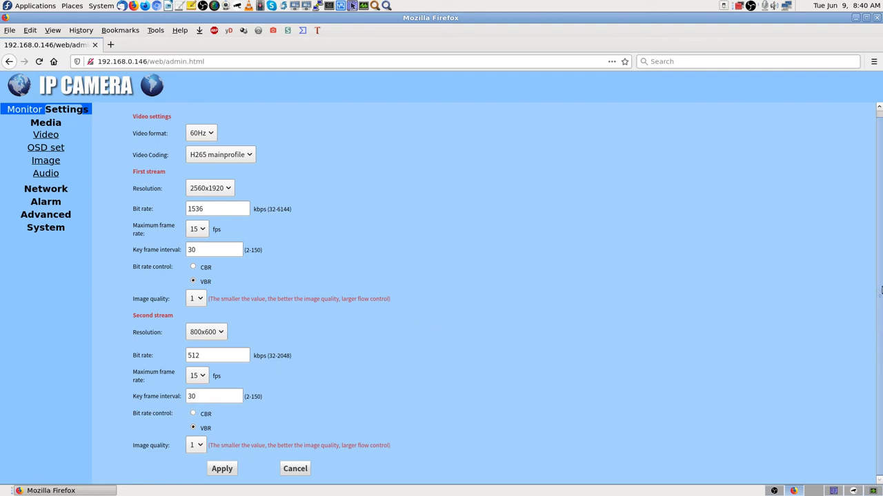
{"action": "key", "text": "ctrl+f"}
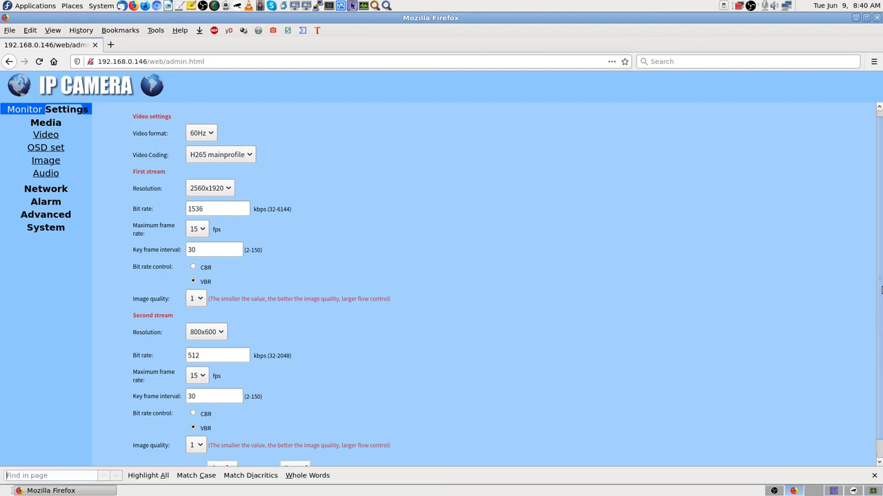
{"action": "type", "text": "boot"}
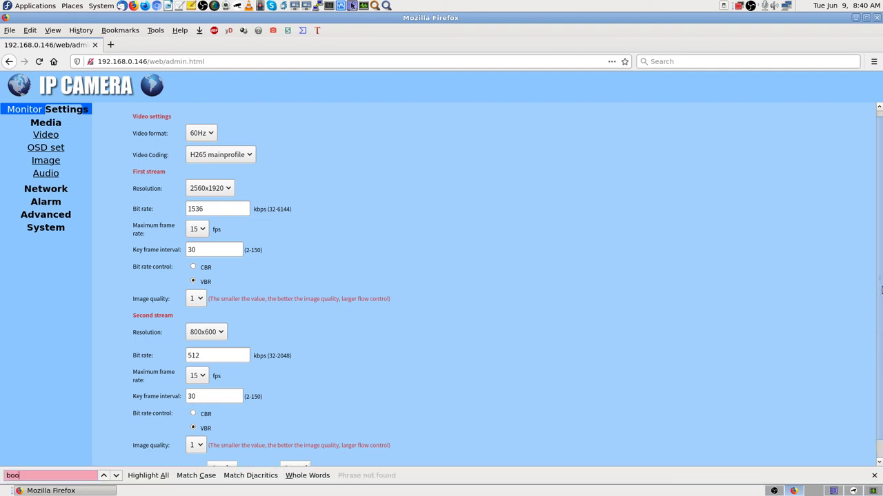
{"action": "key", "text": "BackSpace"}
{"action": "key", "text": "BackSpace"}
{"action": "key", "text": "Escape"}
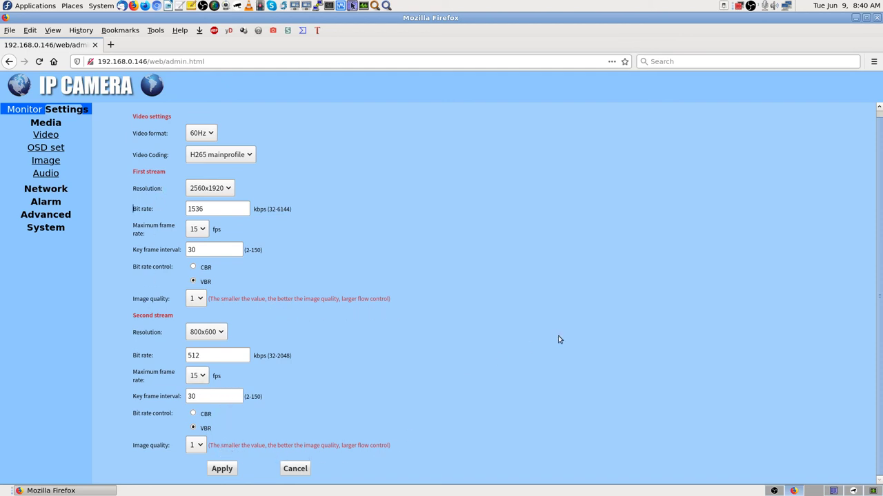
Collapse and re-expand Media, then go via OSD set to the Image page (Aemode Auto, Full Color)
{"action": "left_click", "coordinate": [51, 124]}
{"action": "left_click", "coordinate": [50, 125]}
{"action": "left_click", "coordinate": [47, 133]}
{"action": "left_click", "coordinate": [50, 149]}
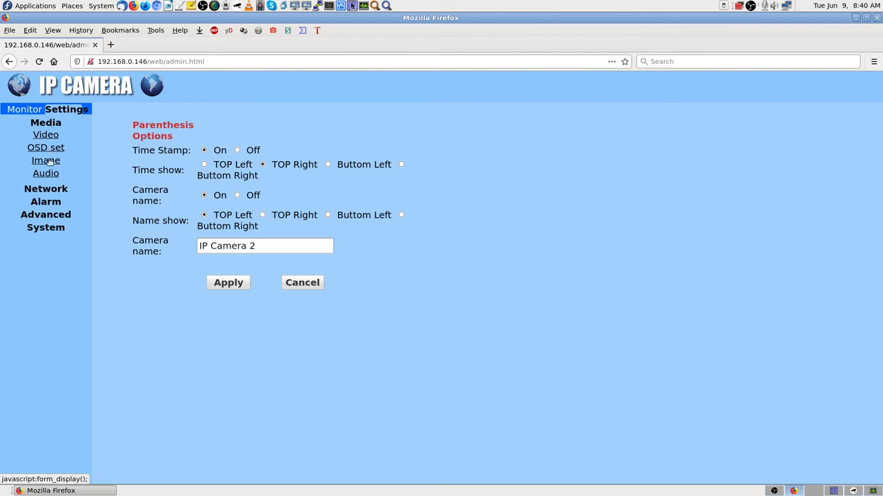
{"action": "left_click", "coordinate": [49, 162]}
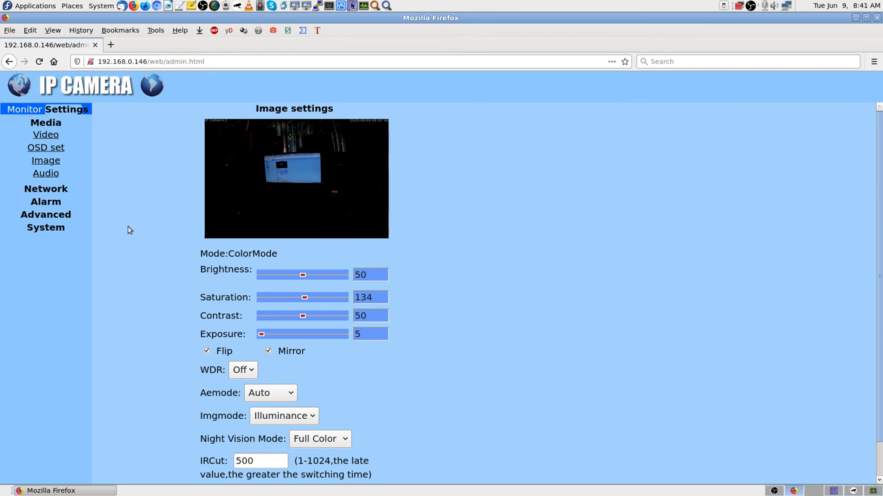
Reach the System > Initialize reboot page via Audio and Network, then show ONVIFViewer's live feed
{"action": "left_click", "coordinate": [46, 174]}
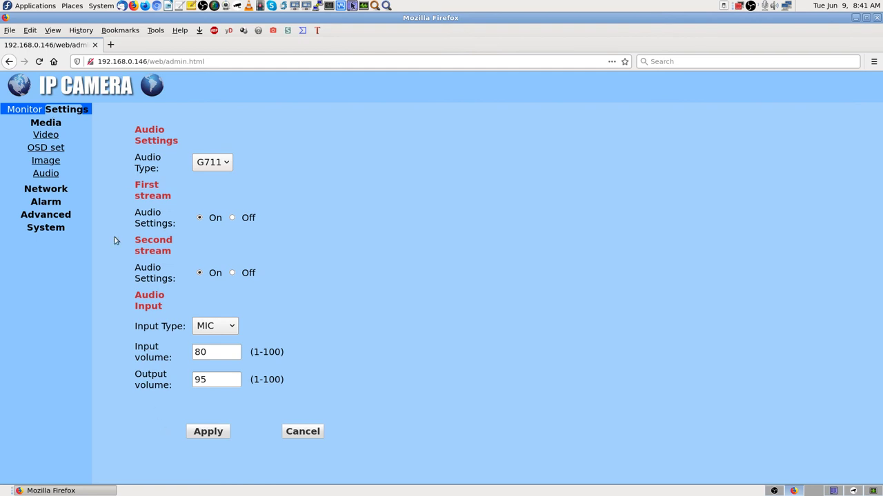
{"action": "left_click", "coordinate": [51, 192]}
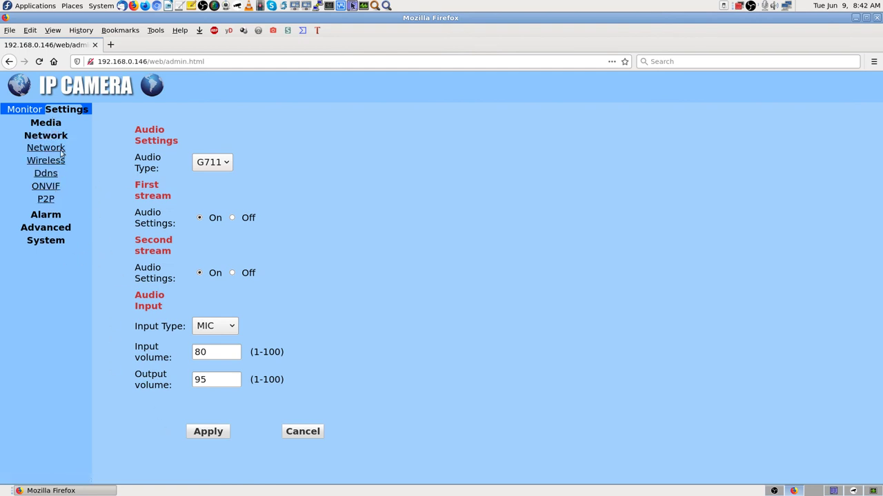
{"action": "left_click", "coordinate": [54, 241]}
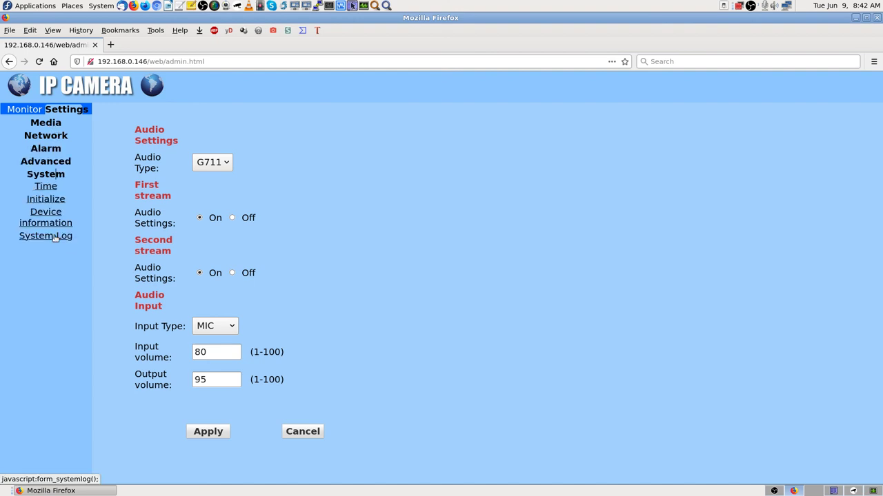
{"action": "left_click", "coordinate": [42, 200]}
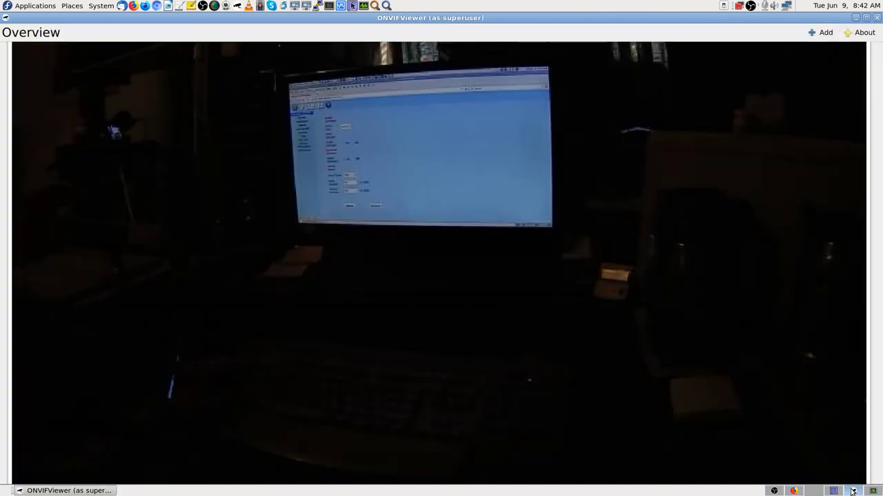
{"action": "left_click", "coordinate": [853, 491]}
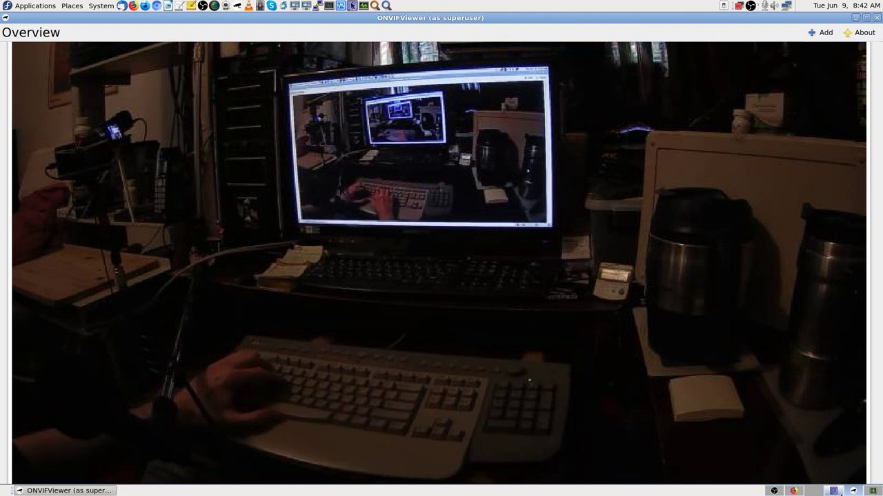
Switch through OBS back to ONVIFViewer and close the viewer window
{"action": "left_click", "coordinate": [778, 492]}
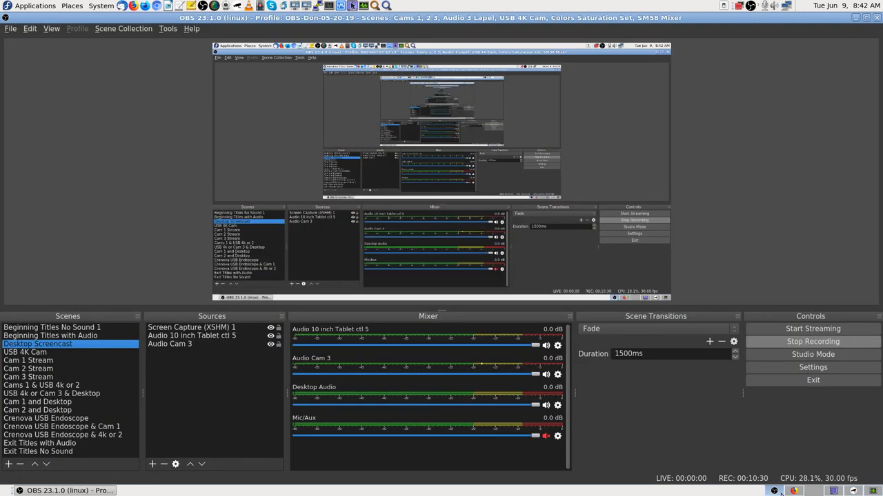
{"action": "left_click", "coordinate": [853, 491]}
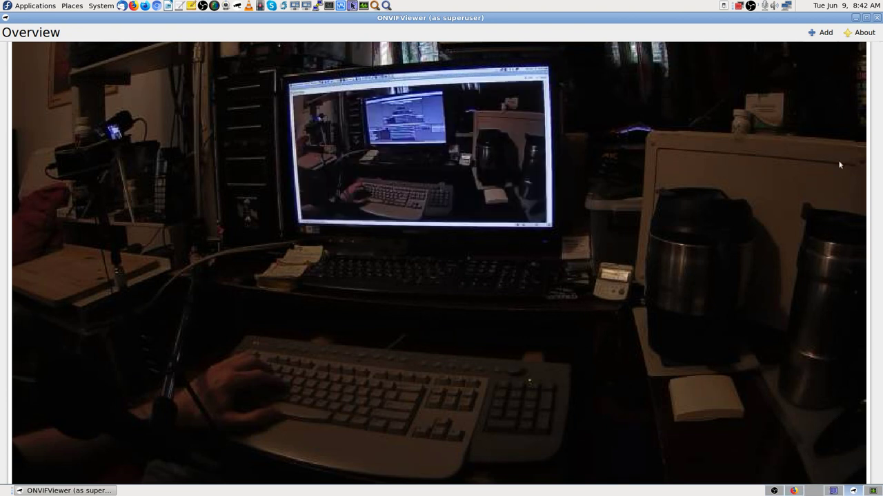
{"action": "left_click", "coordinate": [878, 18]}
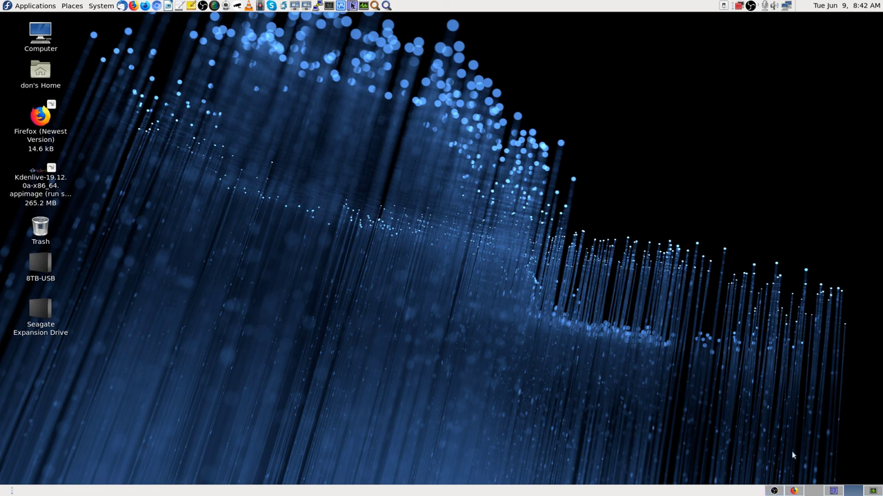
Reboot the camera from the Initialize page, confirm with OK, and return to OBS Studio
{"action": "left_click", "coordinate": [769, 491]}
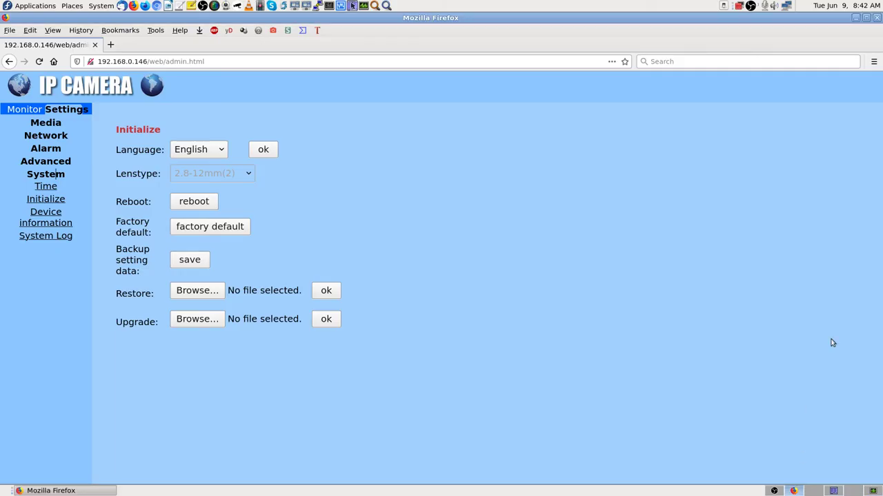
{"action": "left_click", "coordinate": [195, 204]}
{"action": "left_click", "coordinate": [493, 246]}
{"action": "left_click", "coordinate": [772, 491]}
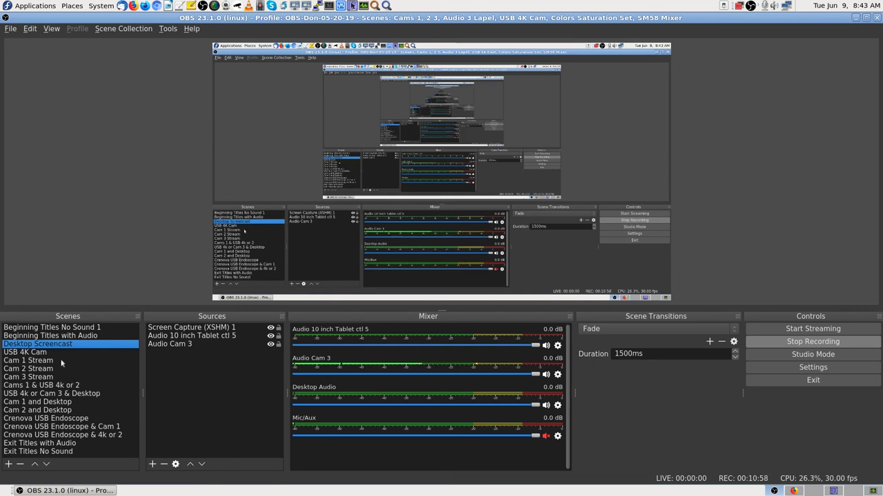
Use the F2 hotkey to mute Audio Cam 3 and unmute Mic/Aux in the OBS mixer
{"action": "key", "text": "F2"}
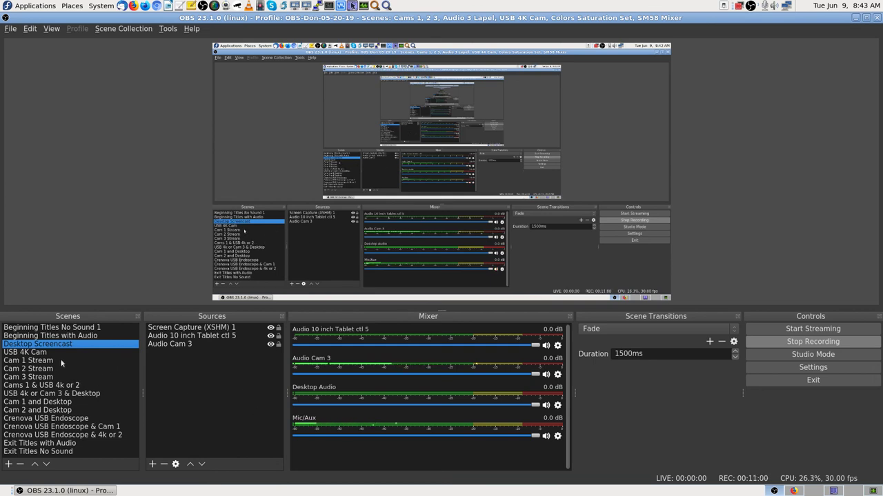